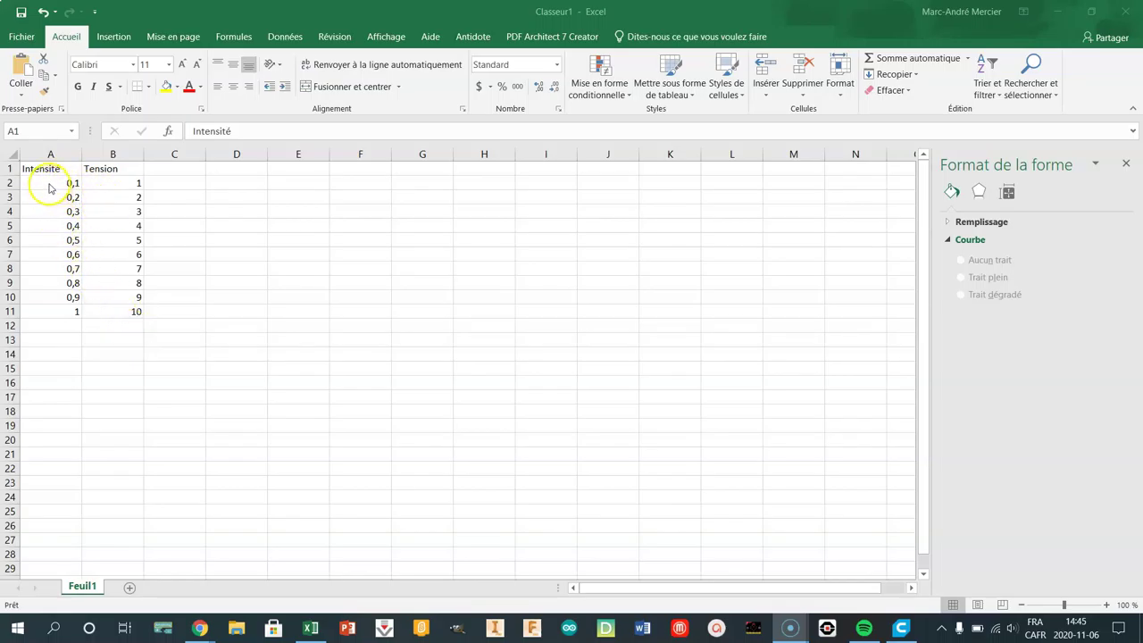
Step: Insert a plain scatter chart of the Intensité and Tension values in A2:B11
{"action": "mouse_move", "coordinate": [57, 184]}
{"action": "left_mouse_down"}
{"action": "mouse_move", "coordinate": [127, 268]}
{"action": "mouse_move", "coordinate": [127, 313]}
{"action": "left_mouse_up"}
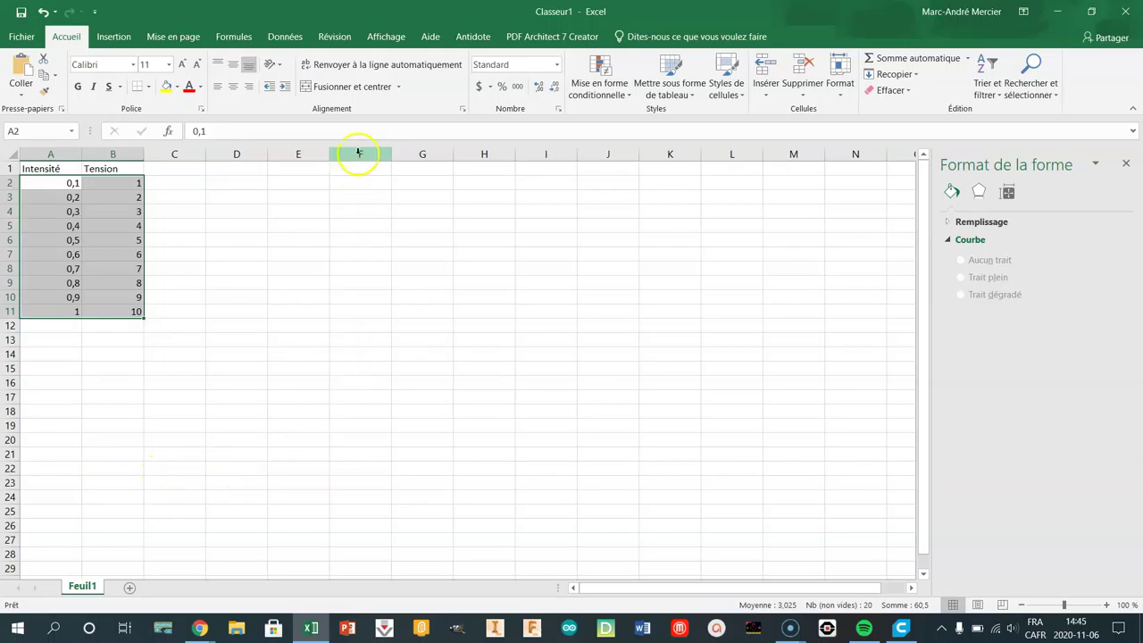
{"action": "left_click", "coordinate": [125, 42]}
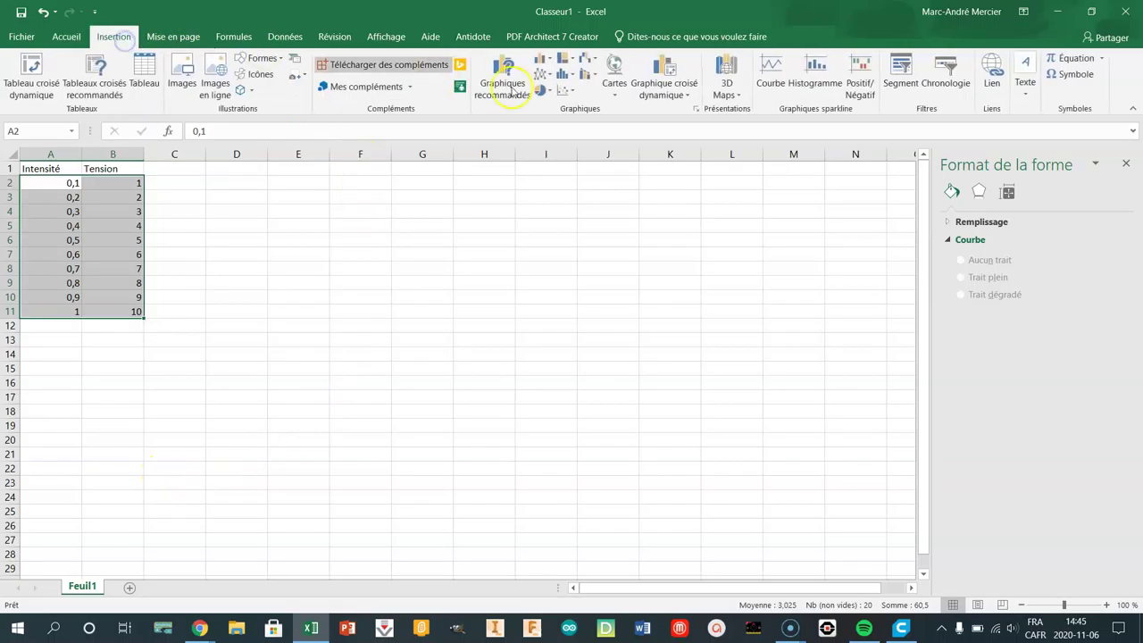
{"action": "left_click", "coordinate": [569, 93]}
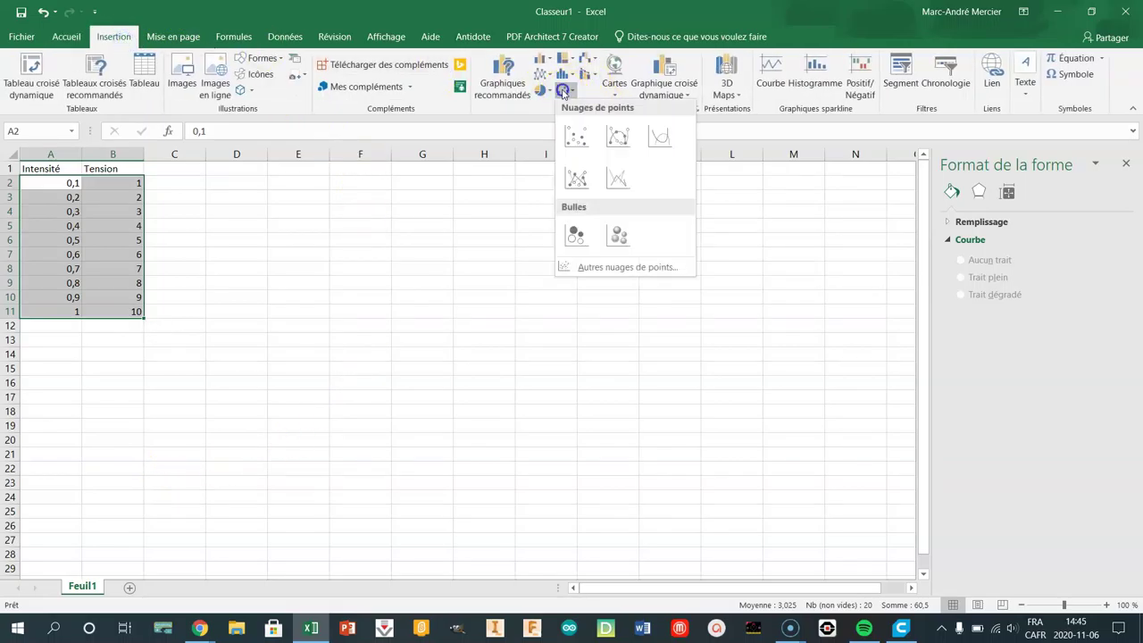
{"action": "left_click", "coordinate": [578, 137]}
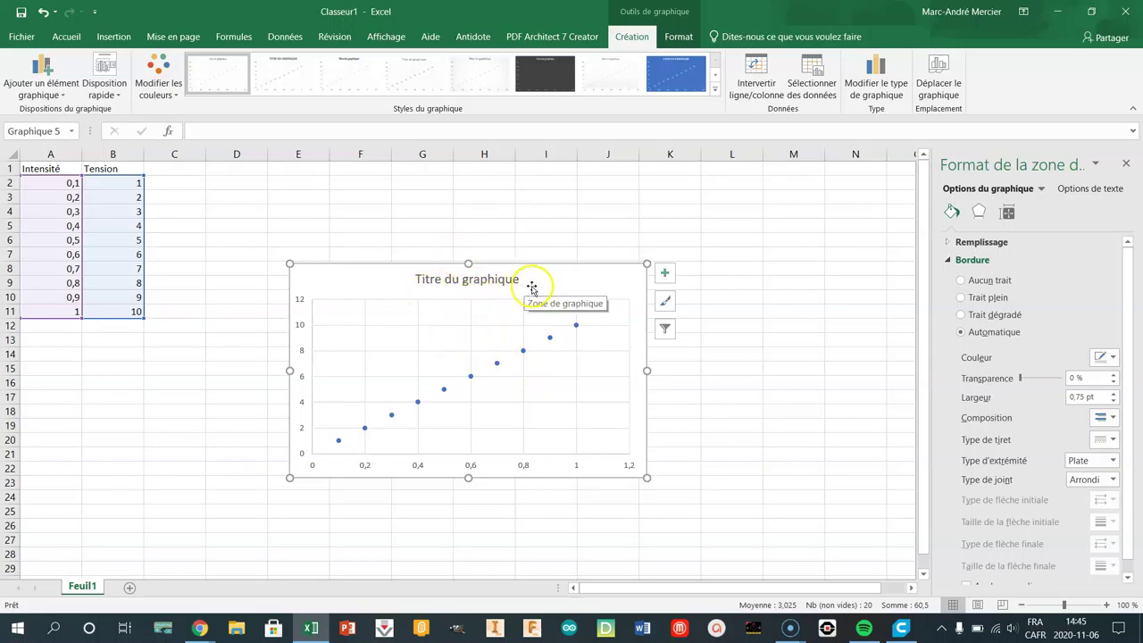
Step: Move the chart to its own chart sheet, Graphique4, then check Feuil1 and return
{"action": "left_click", "coordinate": [938, 73]}
{"action": "left_click", "coordinate": [181, 272]}
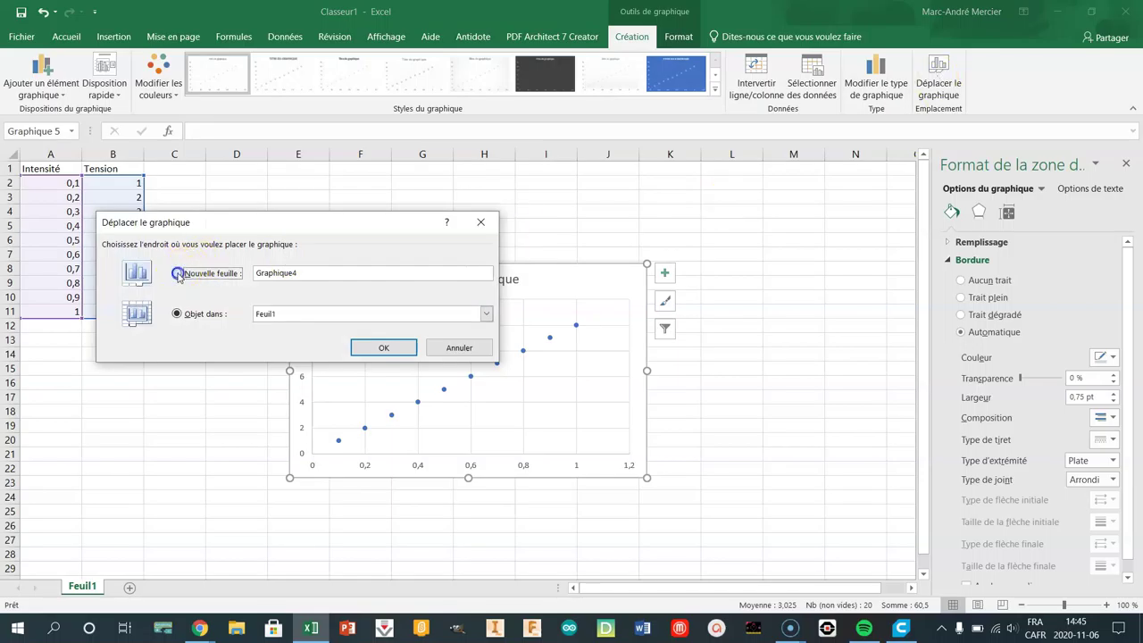
{"action": "left_click", "coordinate": [384, 348]}
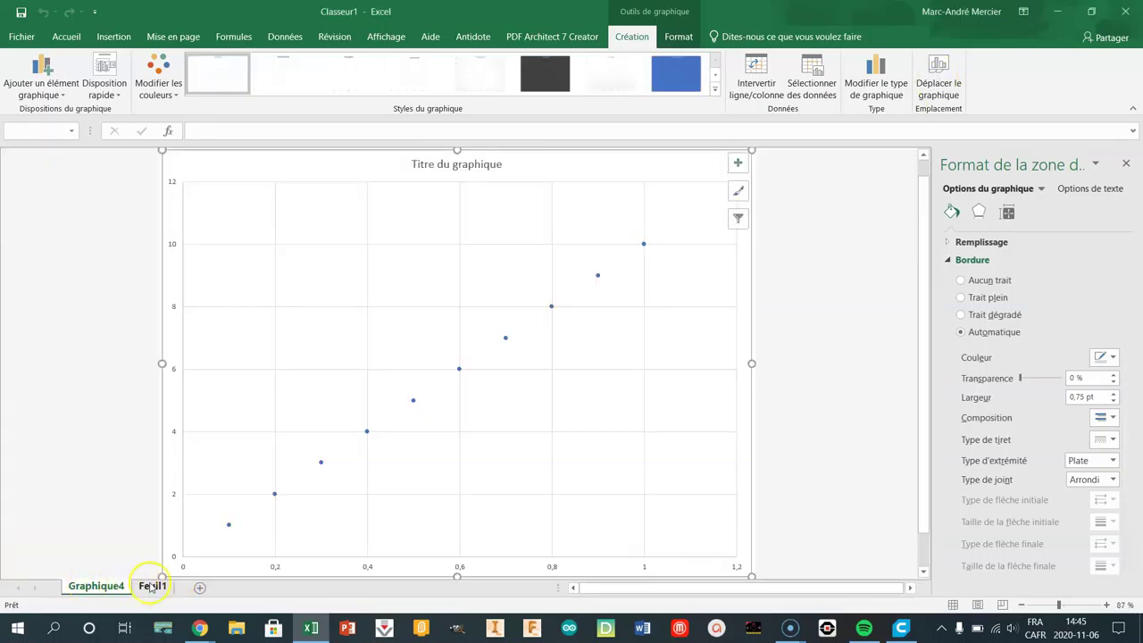
{"action": "left_click", "coordinate": [150, 586]}
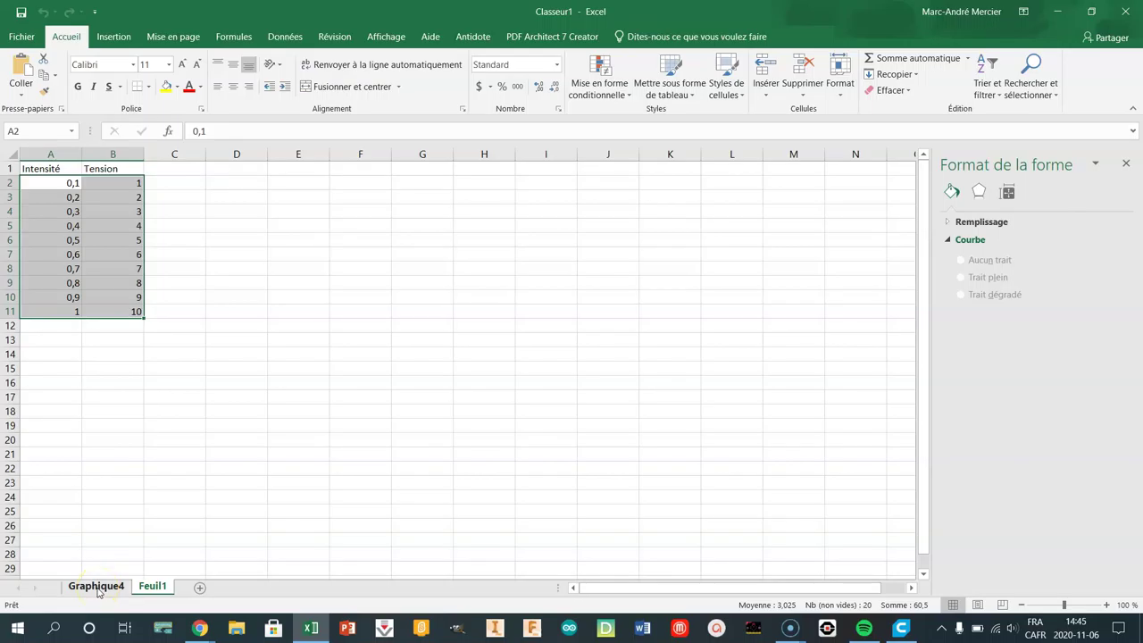
{"action": "left_click", "coordinate": [96, 588]}
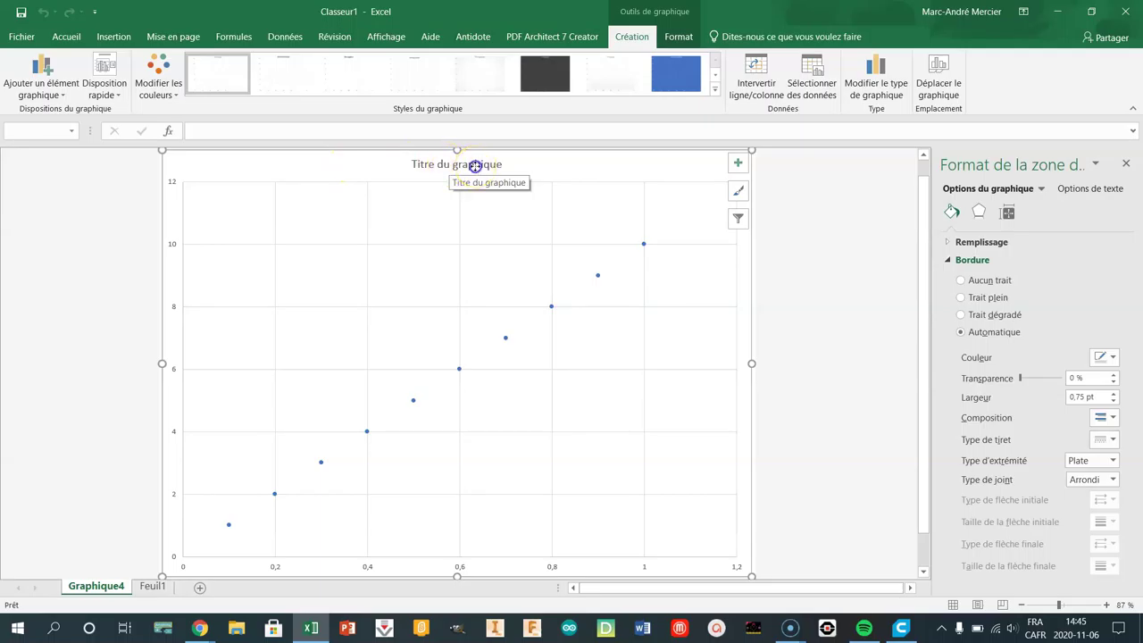
Step: Retitle the chart 'Tension en fonction de l'intensité', correcting the 'fonctions' typo
{"action": "left_click", "coordinate": [476, 166]}
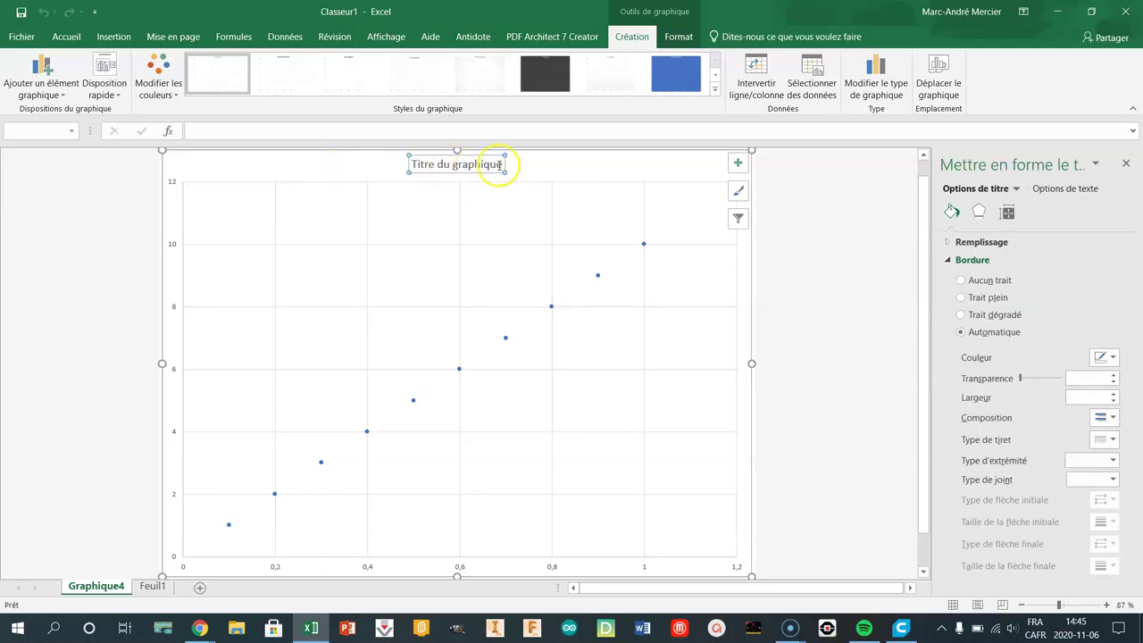
{"action": "key", "text": "BackSpace"}
{"action": "key", "text": "BackSpace"}
{"action": "key", "text": "BackSpace"}
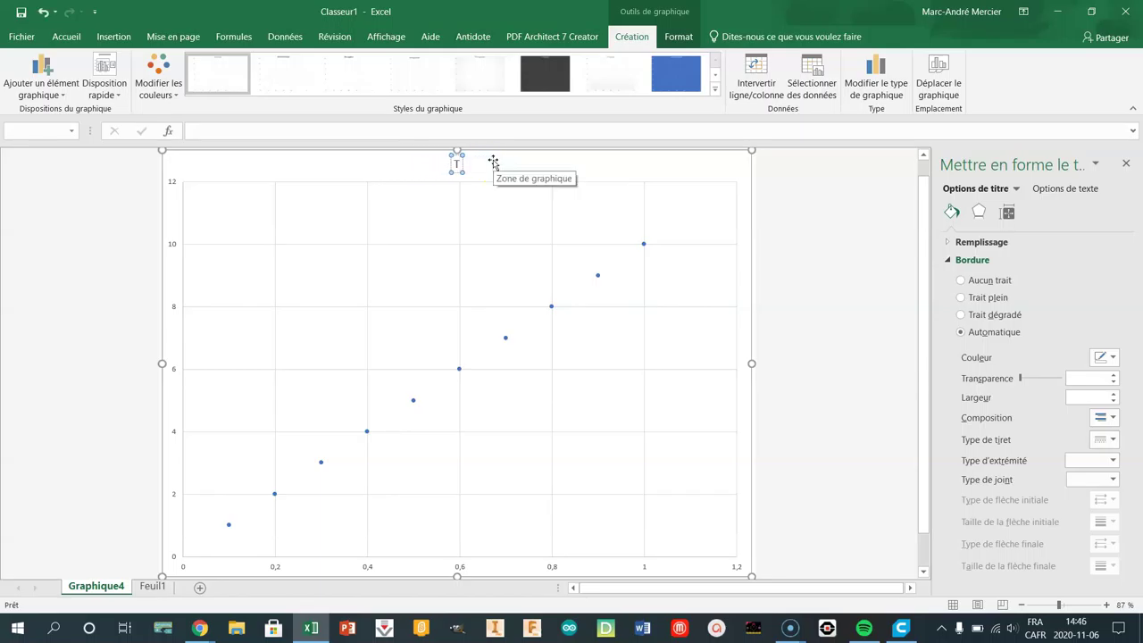
{"action": "type", "text": "en fonctions de l'intensité"}
{"action": "left_click", "coordinate": [473, 165]}
{"action": "key", "text": "BackSpace"}
{"action": "left_click", "coordinate": [247, 171]}
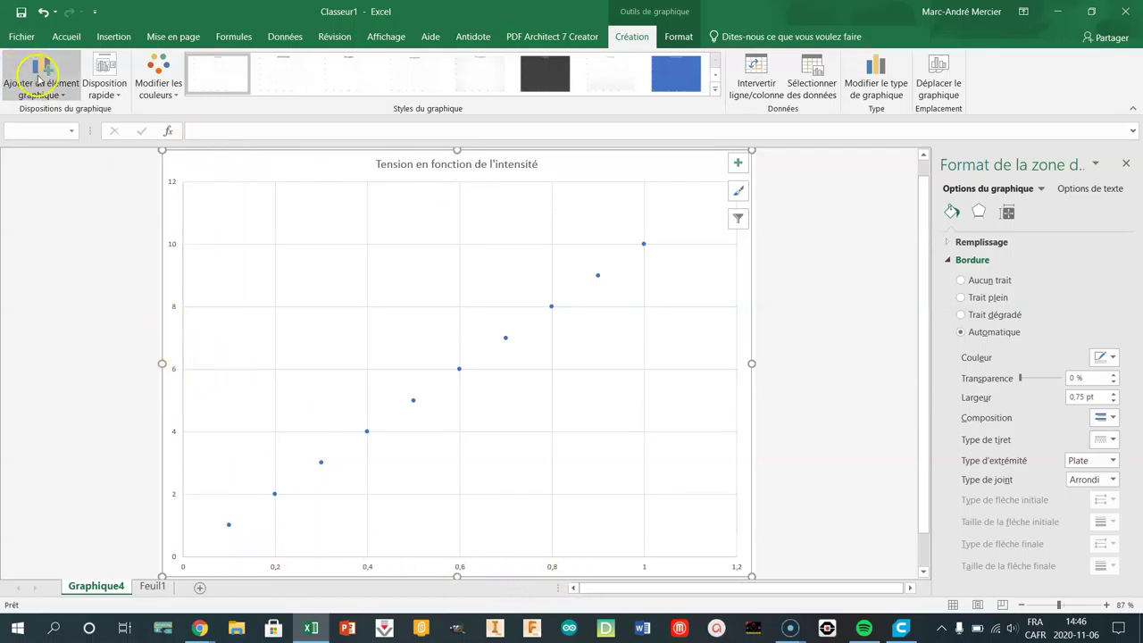
Step: Add primary horizontal and vertical axis titles to the chart
{"action": "left_click", "coordinate": [40, 74]}
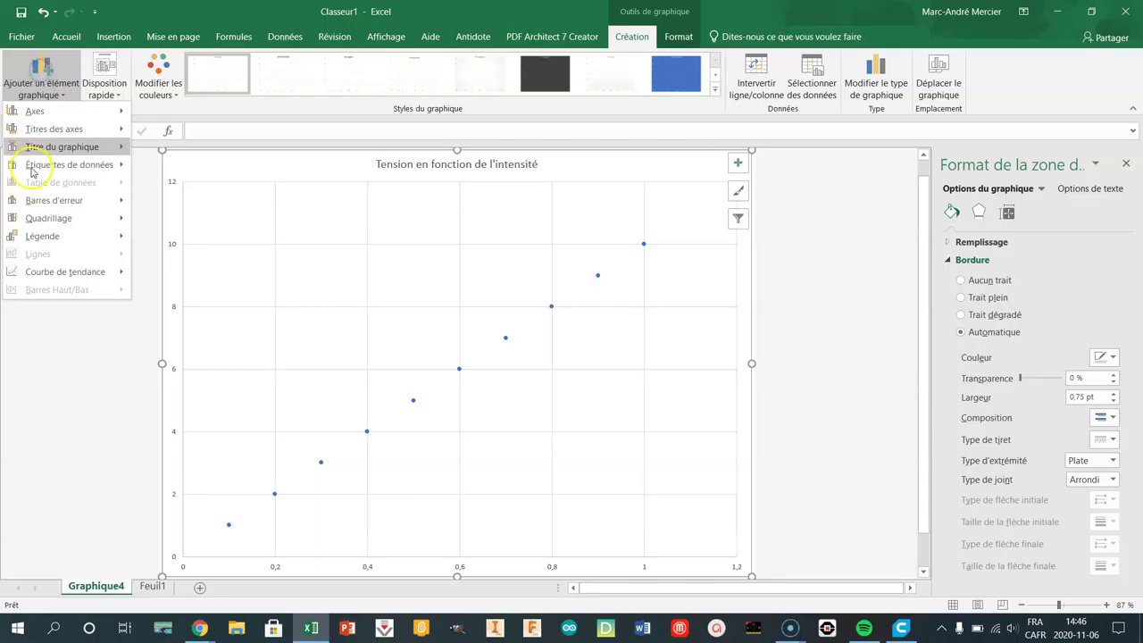
{"action": "mouse_move", "coordinate": [109, 133]}
{"action": "left_click", "coordinate": [148, 136]}
{"action": "left_click", "coordinate": [40, 73]}
{"action": "mouse_move", "coordinate": [67, 130]}
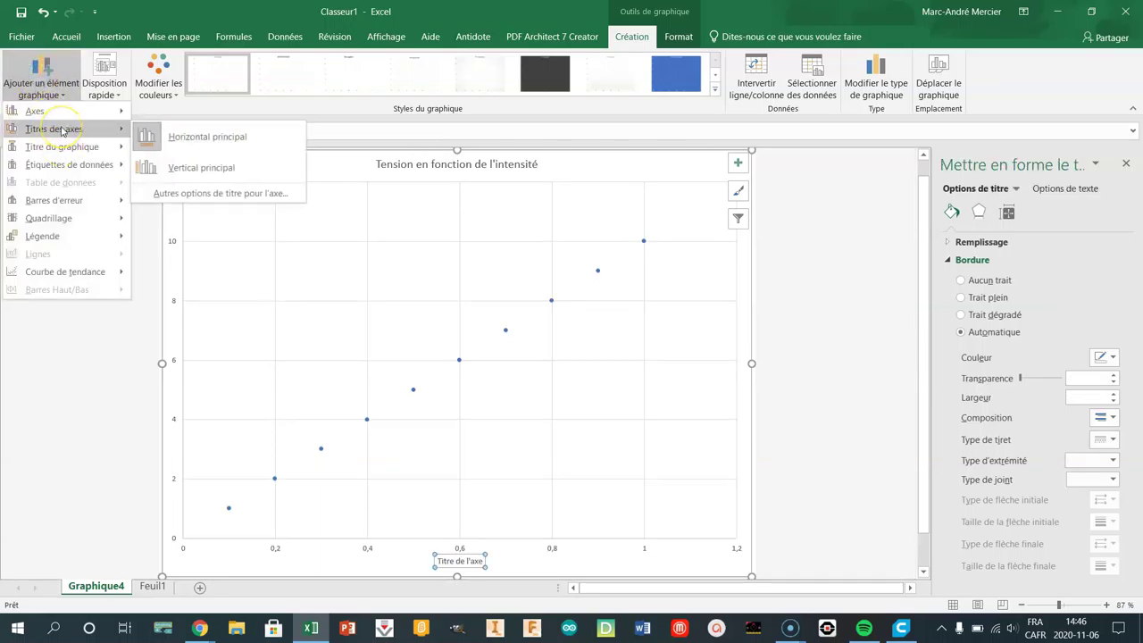
{"action": "left_click", "coordinate": [195, 170]}
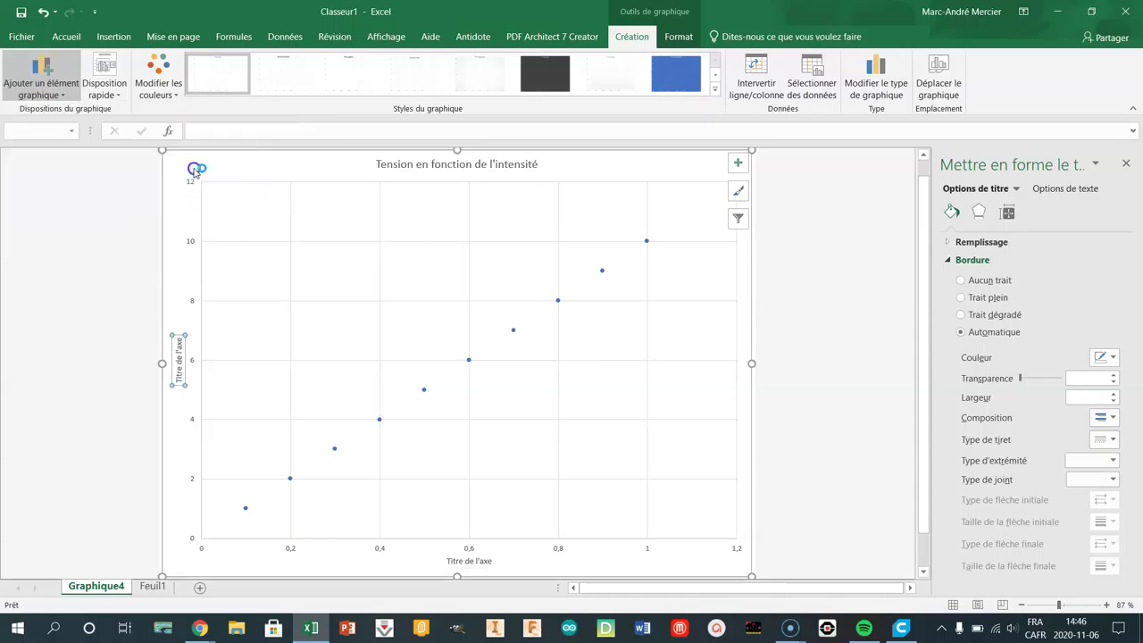
Step: Label the axes 'Intensité (A)' horizontally and 'Tension (V)' vertically
{"action": "left_click", "coordinate": [477, 563]}
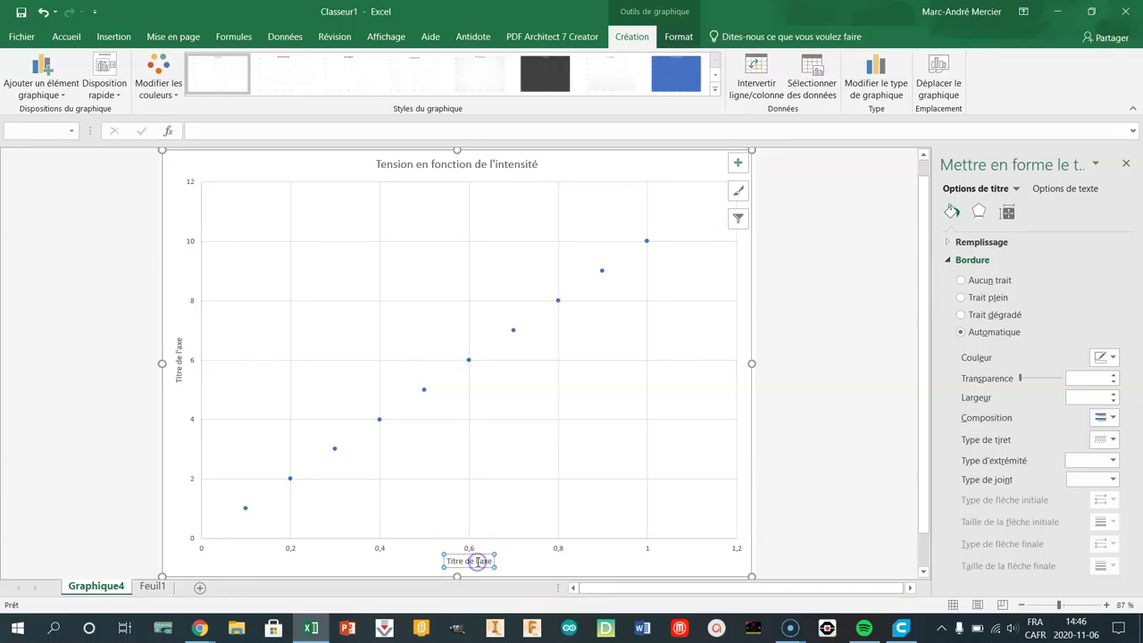
{"action": "left_click", "coordinate": [491, 561]}
{"action": "type", "text": "Intensité (A)"}
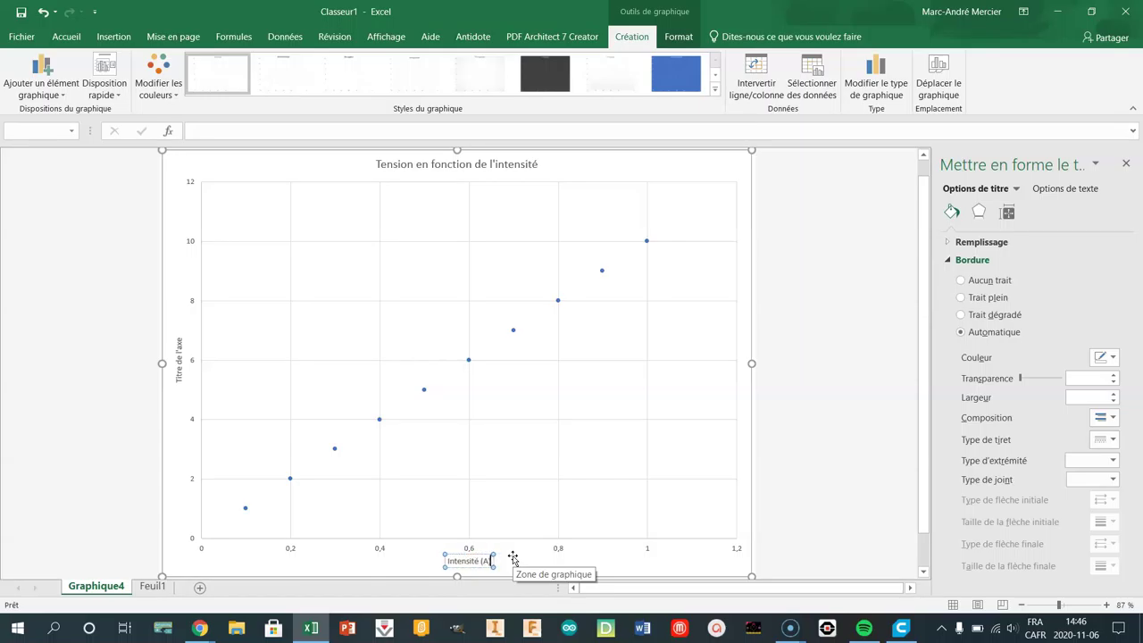
{"action": "left_click", "coordinate": [181, 367]}
{"action": "left_click", "coordinate": [179, 349]}
{"action": "type", "text": "Tension (V)"}
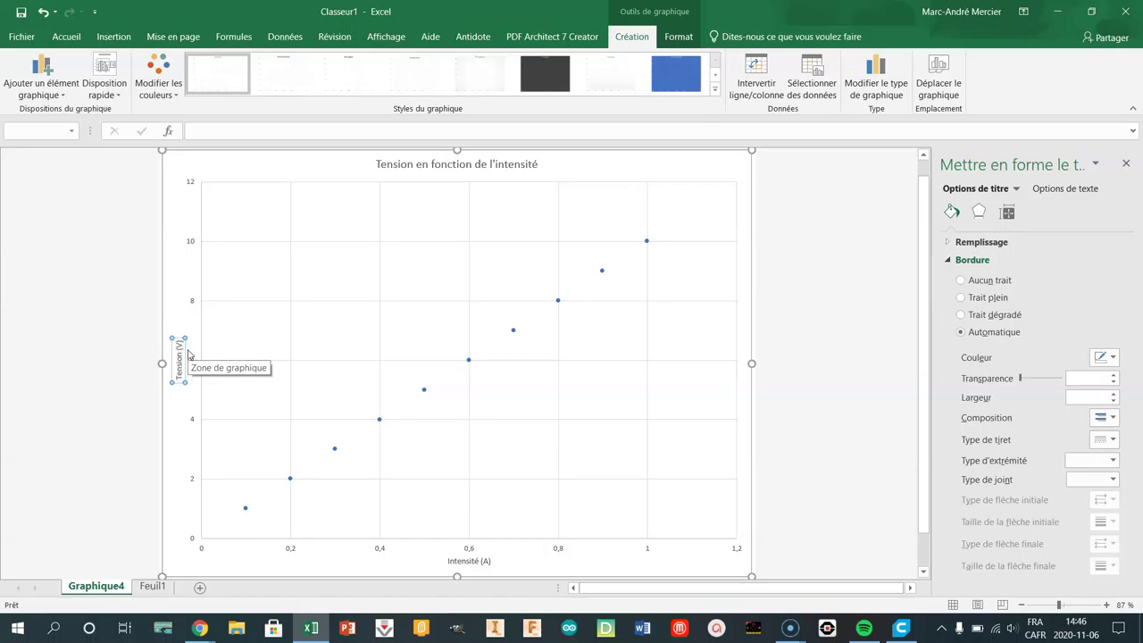
{"action": "left_click", "coordinate": [178, 416]}
{"action": "left_click", "coordinate": [125, 313]}
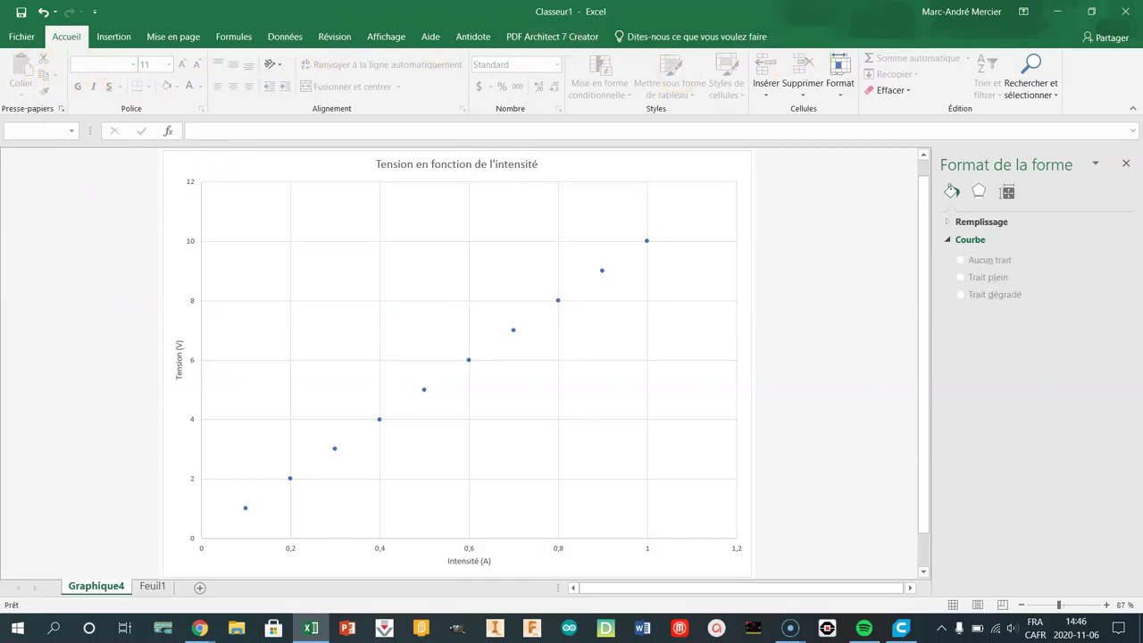
Step: Add primary minor horizontal and primary minor vertical gridlines to the chart
{"action": "left_click", "coordinate": [347, 168]}
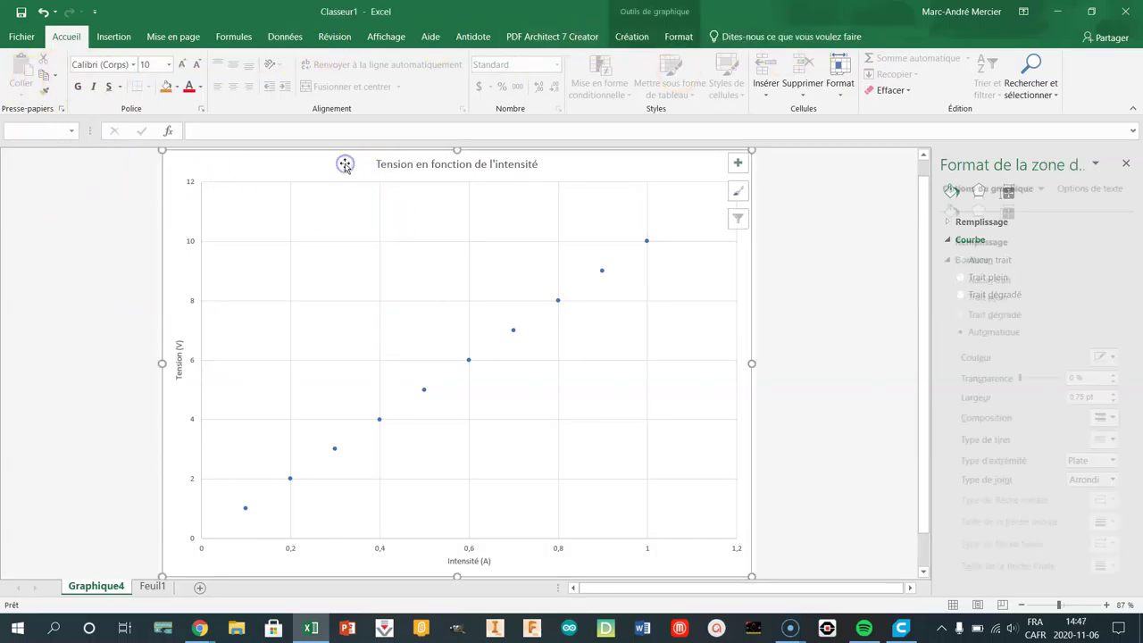
{"action": "left_click", "coordinate": [631, 36]}
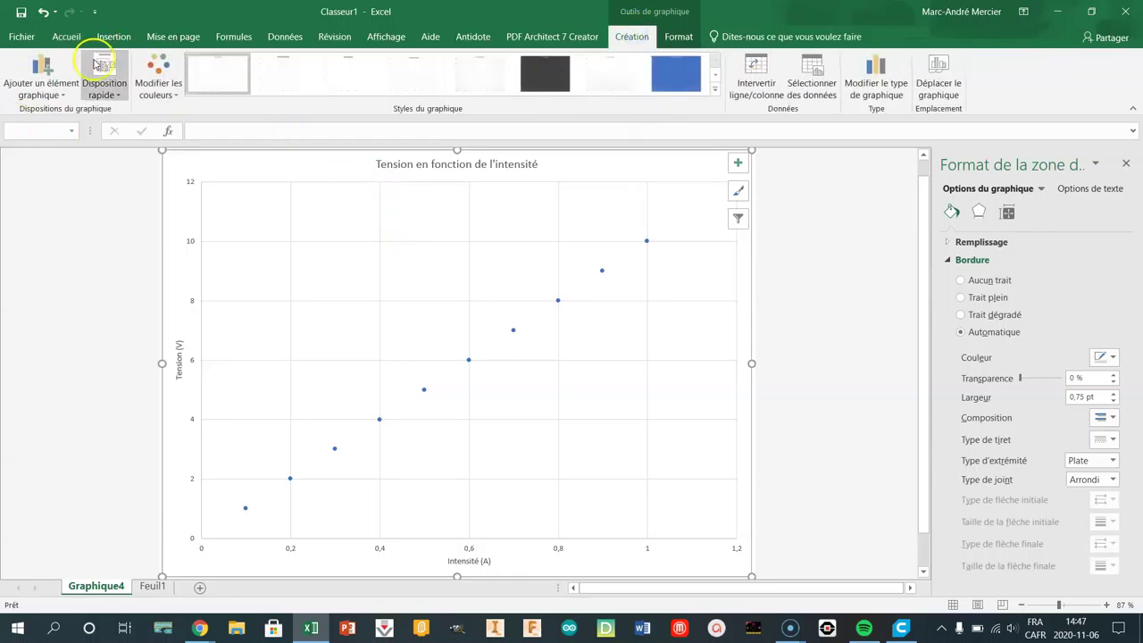
{"action": "left_click", "coordinate": [44, 71]}
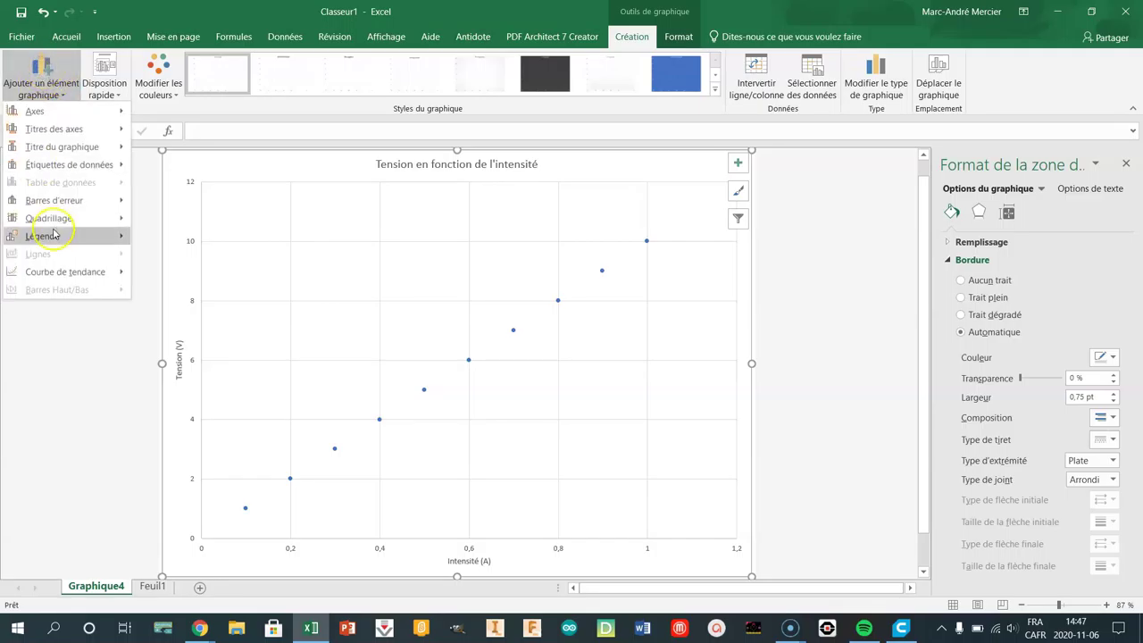
{"action": "mouse_move", "coordinate": [53, 278]}
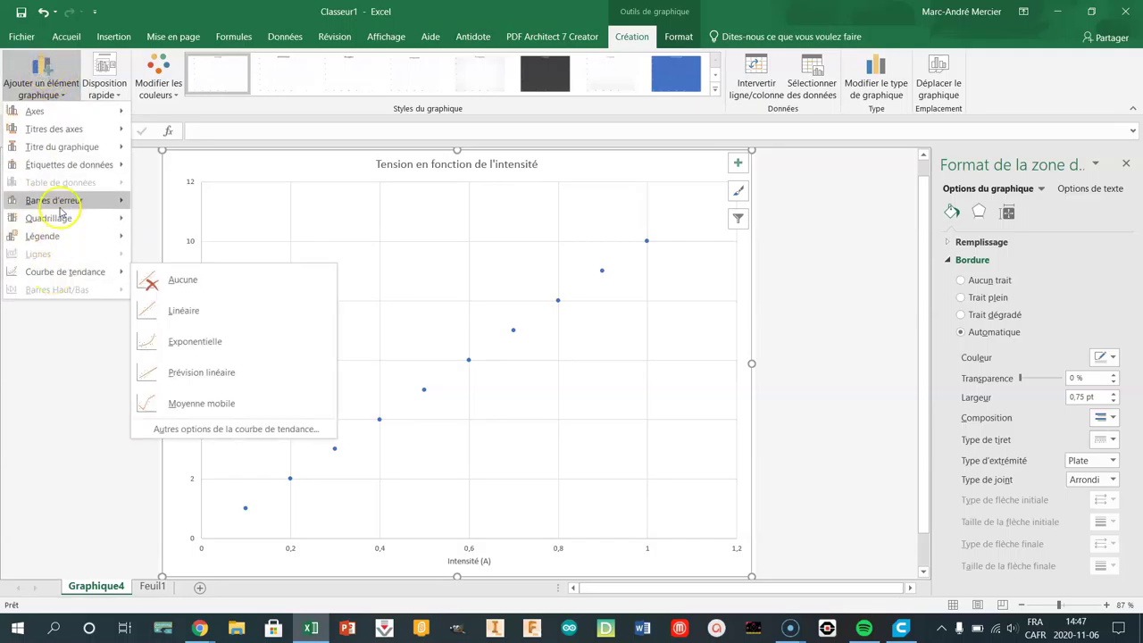
{"action": "mouse_move", "coordinate": [80, 221]}
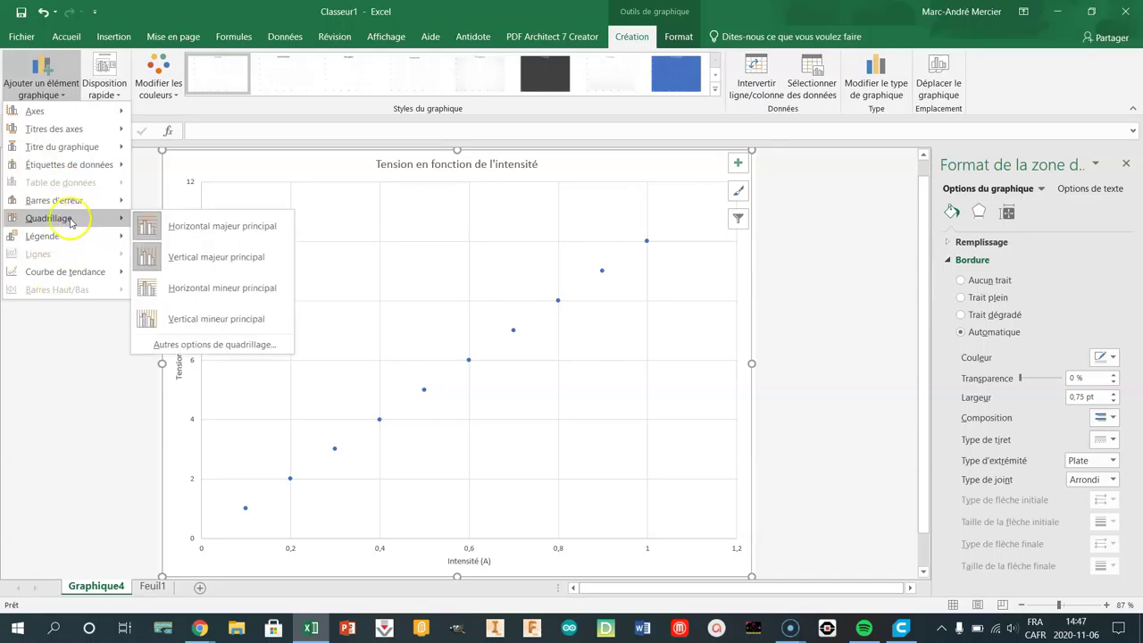
{"action": "left_click", "coordinate": [176, 287]}
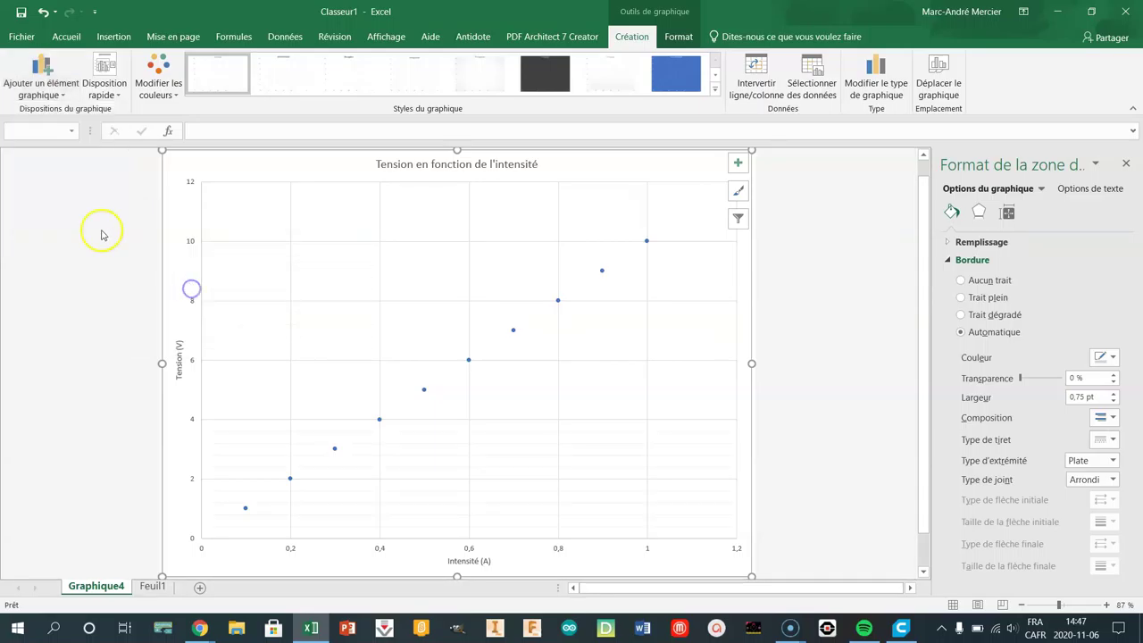
{"action": "left_click", "coordinate": [40, 90]}
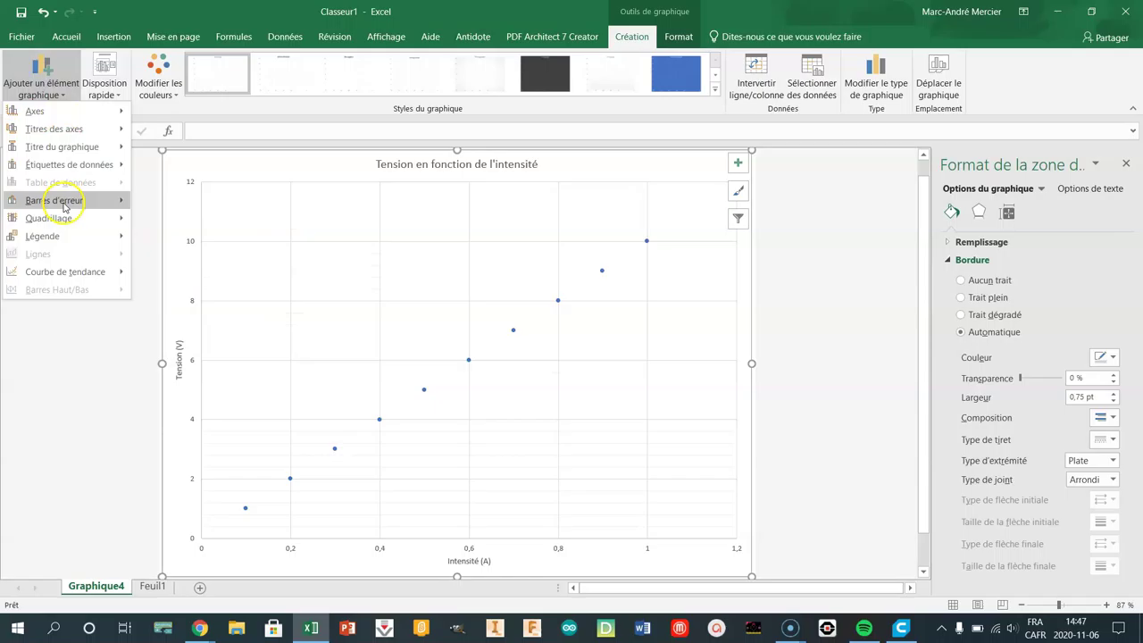
{"action": "mouse_move", "coordinate": [62, 217]}
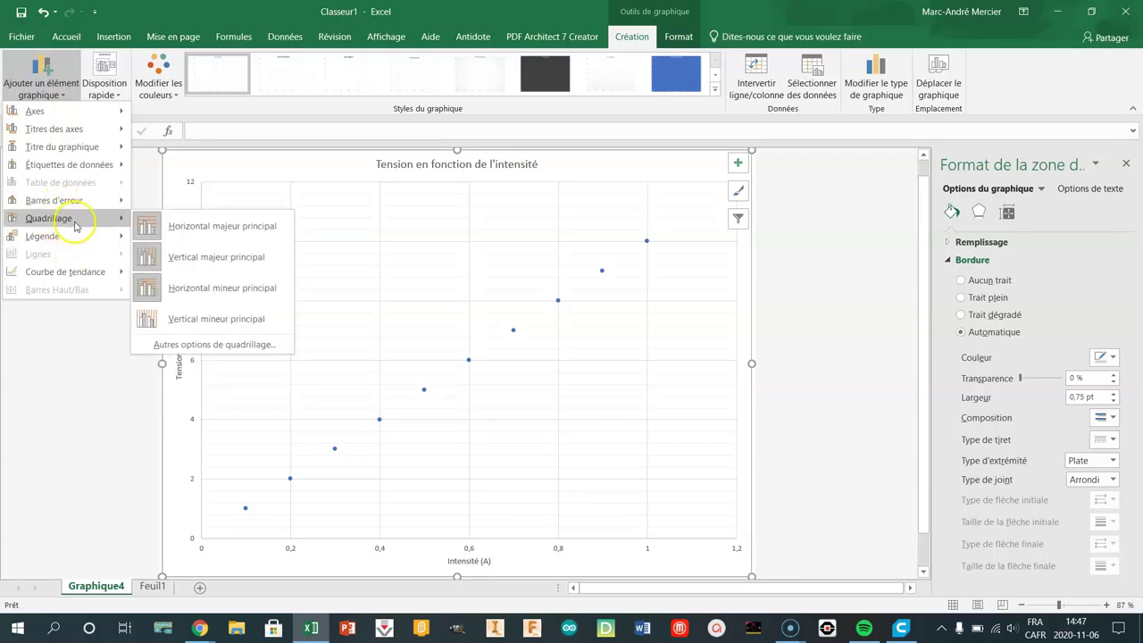
{"action": "left_click", "coordinate": [199, 320]}
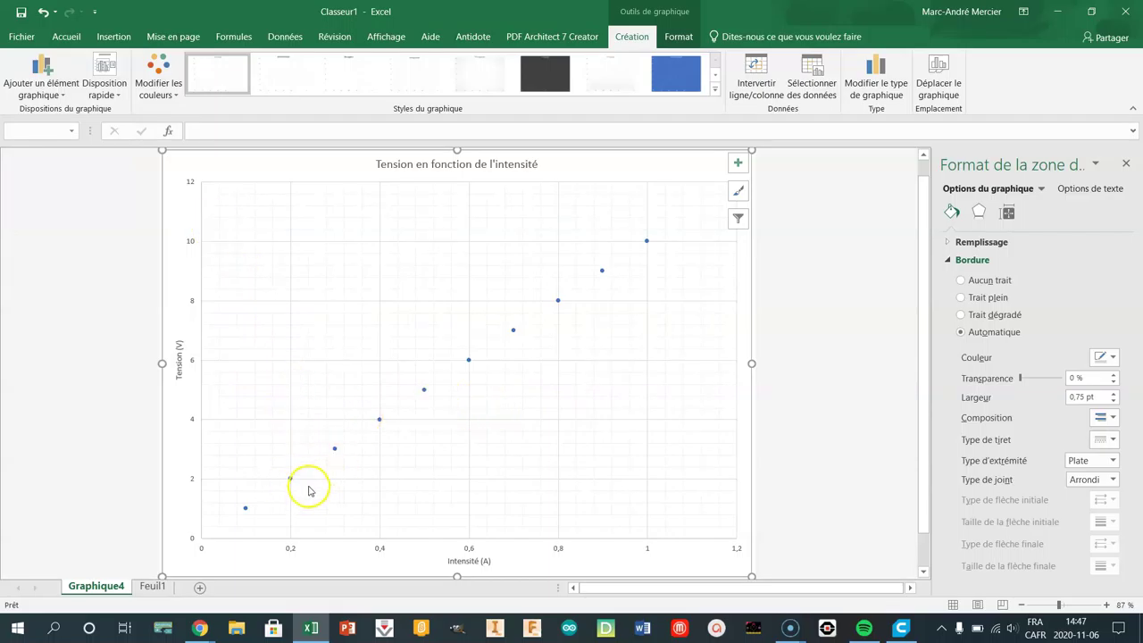
Step: Add a linear trendline through the Tension–Intensité data points
{"action": "left_click", "coordinate": [56, 92]}
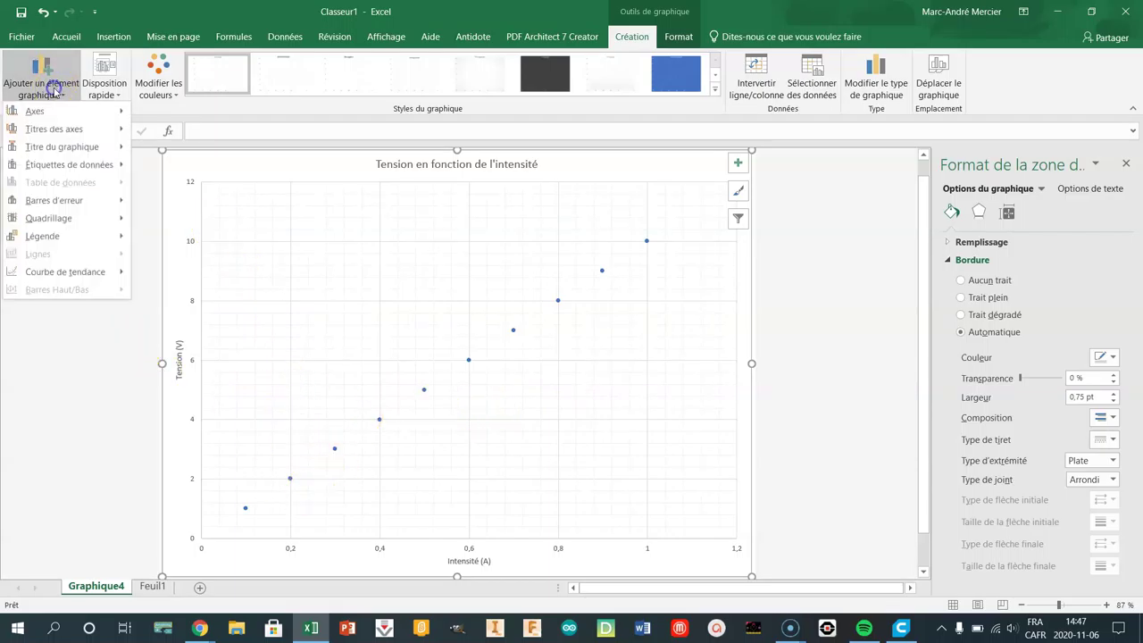
{"action": "mouse_move", "coordinate": [117, 278]}
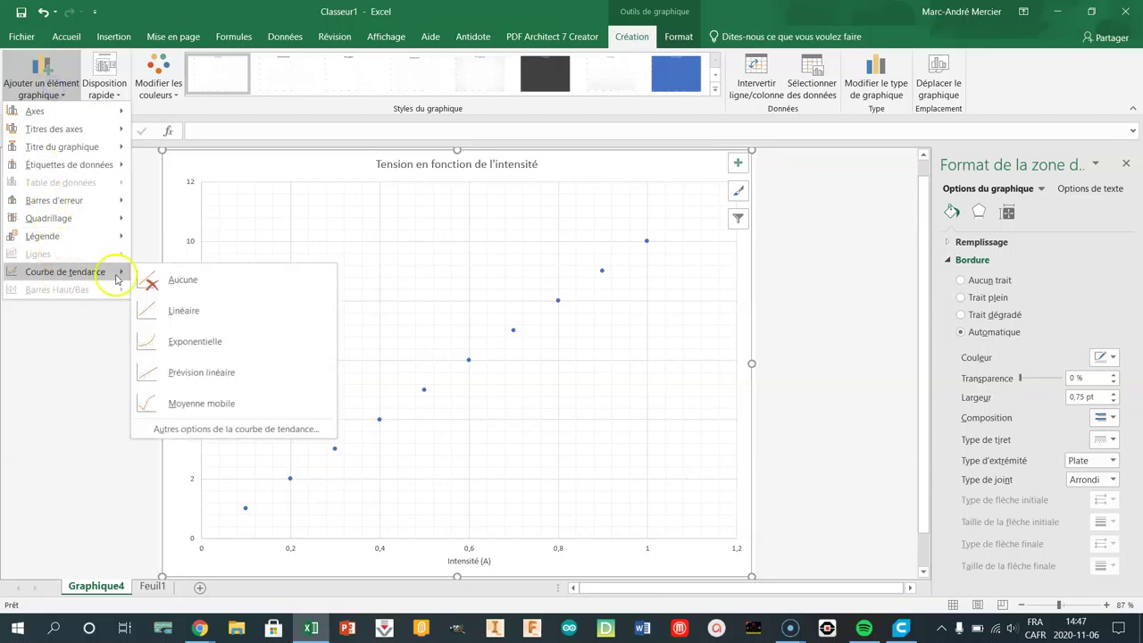
{"action": "left_click", "coordinate": [202, 312]}
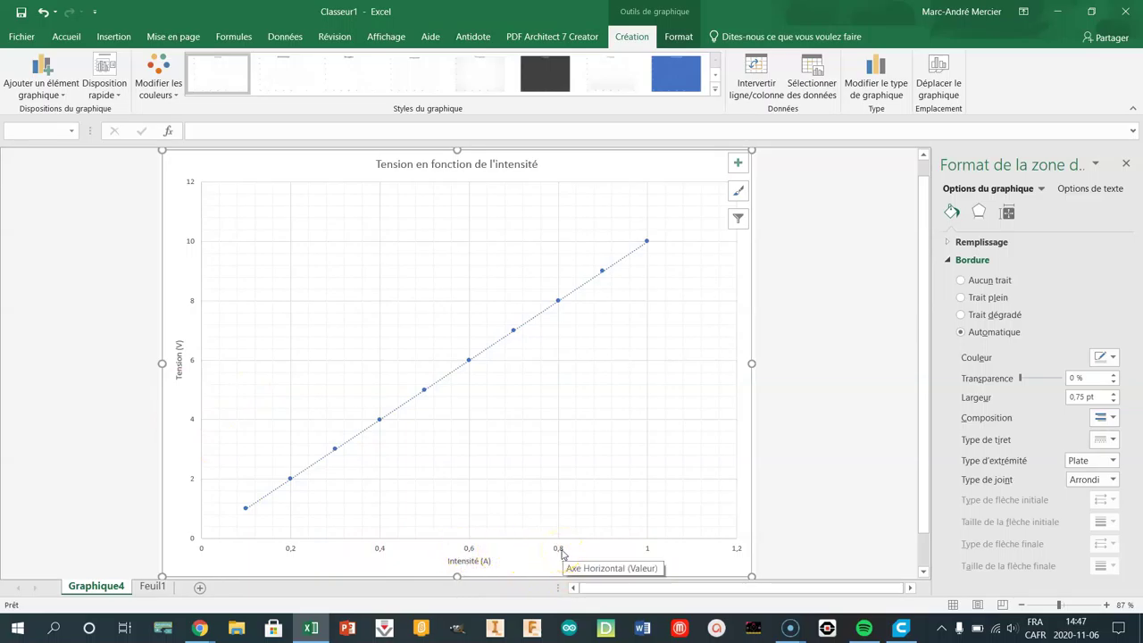
Step: Set the horizontal Intensité axis minor unit to 0,02
{"action": "left_click", "coordinate": [562, 554]}
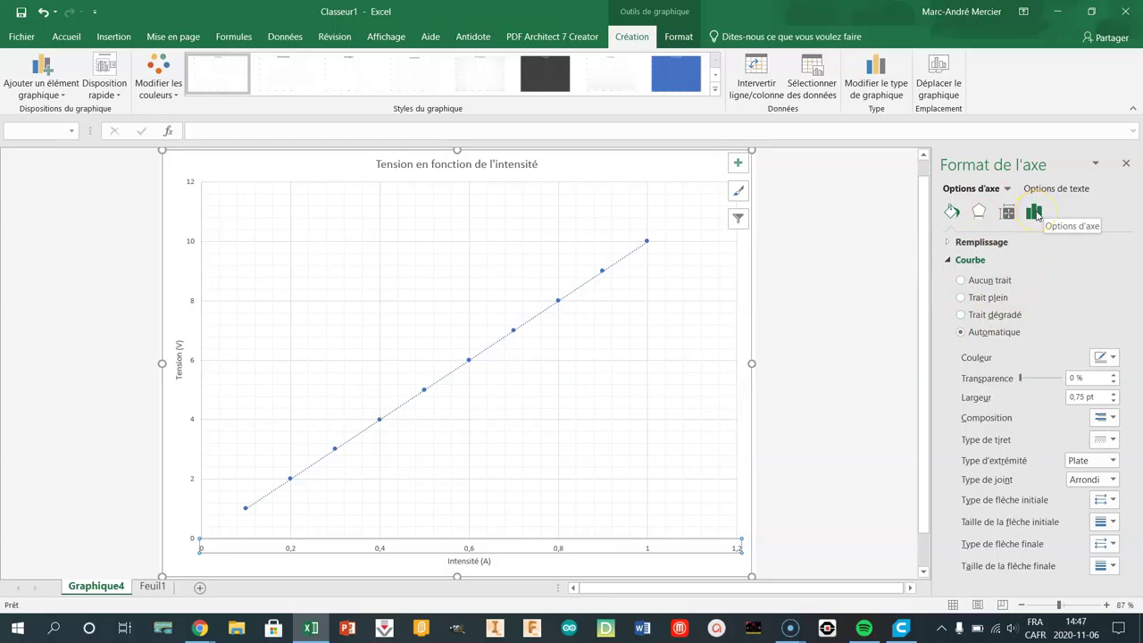
{"action": "left_click", "coordinate": [1034, 212]}
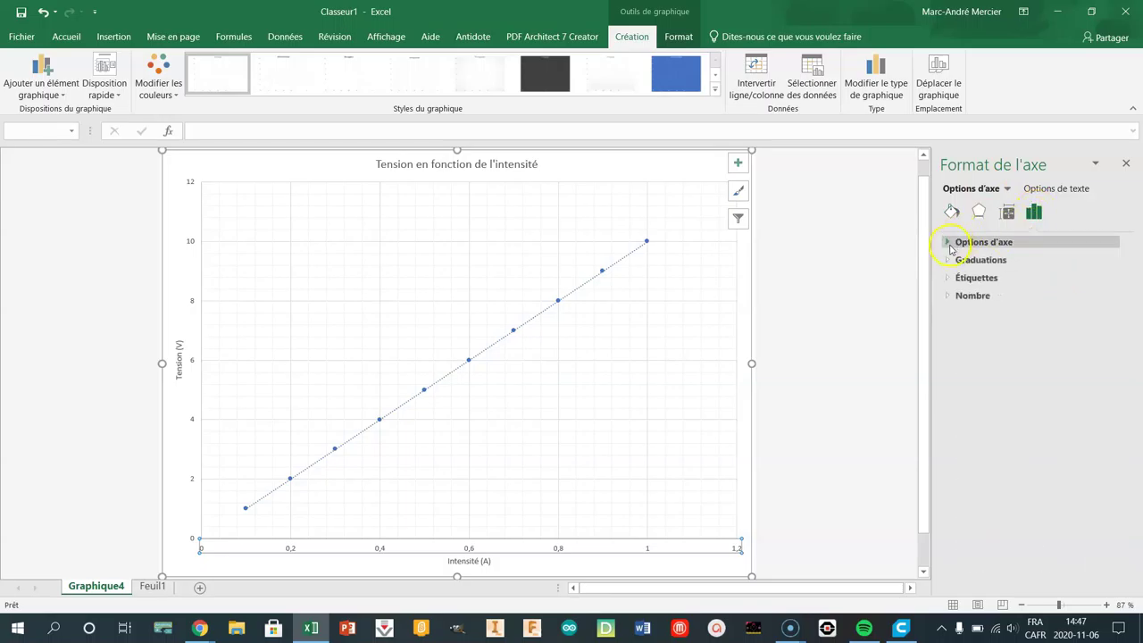
{"action": "left_click", "coordinate": [949, 244]}
{"action": "type", "text": "0,02"}
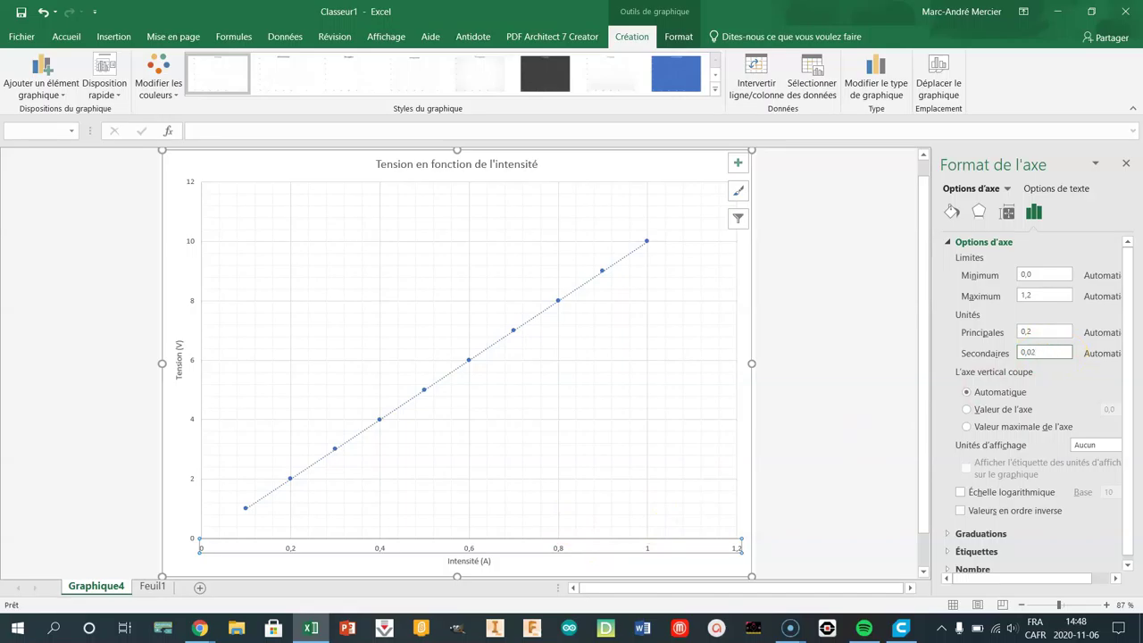
{"action": "key", "text": "Return"}
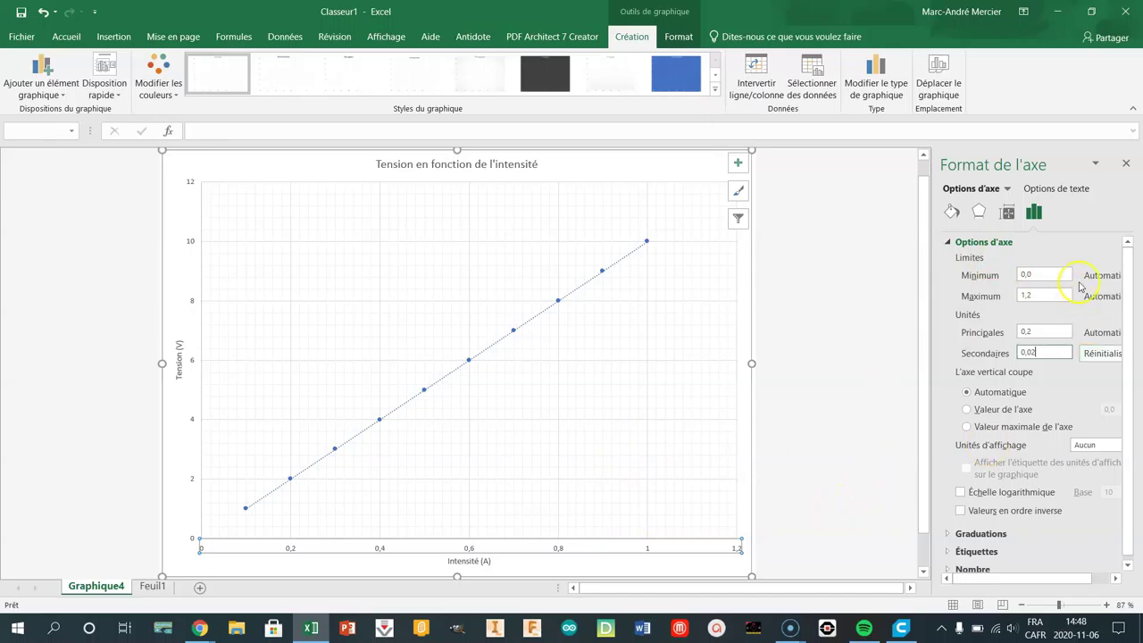
Step: Set the vertical Tension axis minor unit to 0,2
{"action": "left_click", "coordinate": [195, 363]}
{"action": "left_click", "coordinate": [1045, 354]}
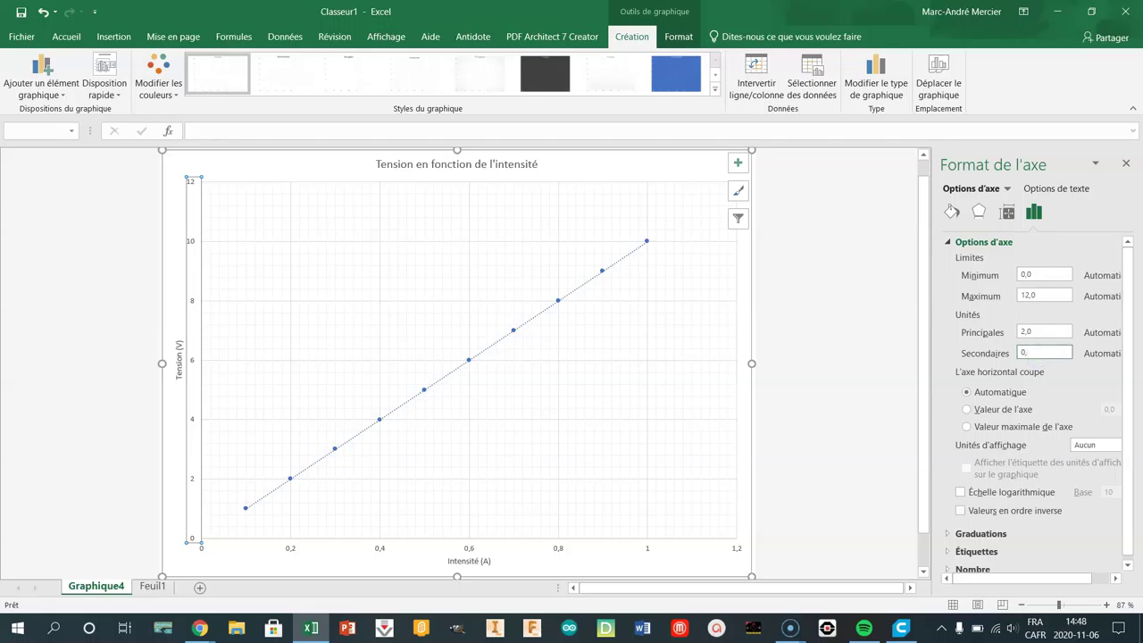
{"action": "type", "text": "2"}
{"action": "left_click", "coordinate": [1074, 335]}
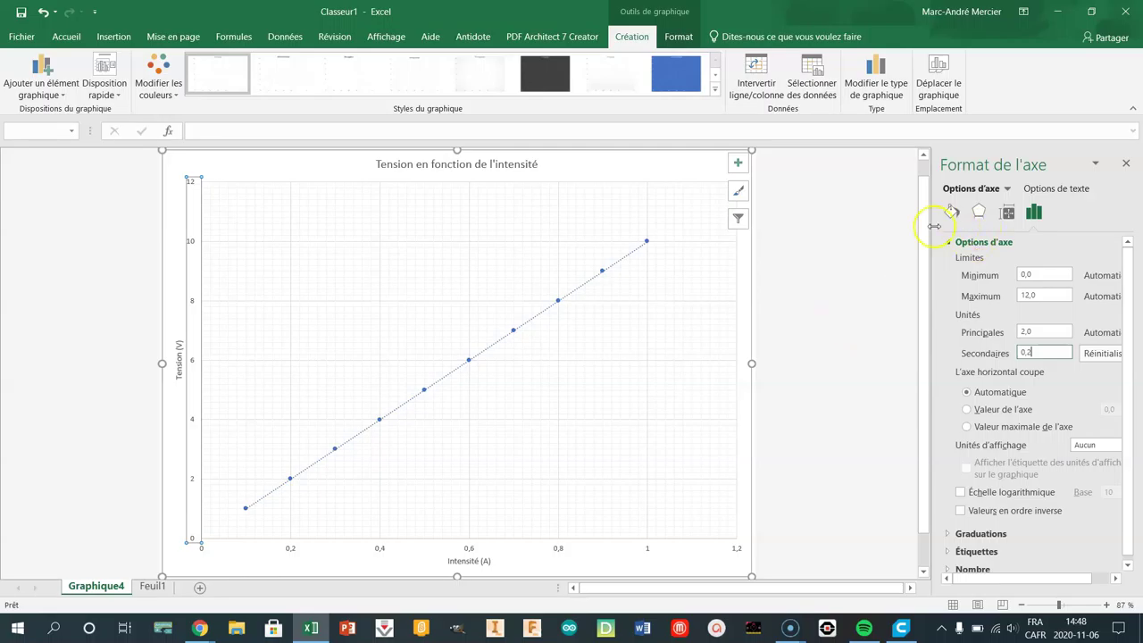
Step: Select the trendline to show its format settings
{"action": "left_click", "coordinate": [623, 264]}
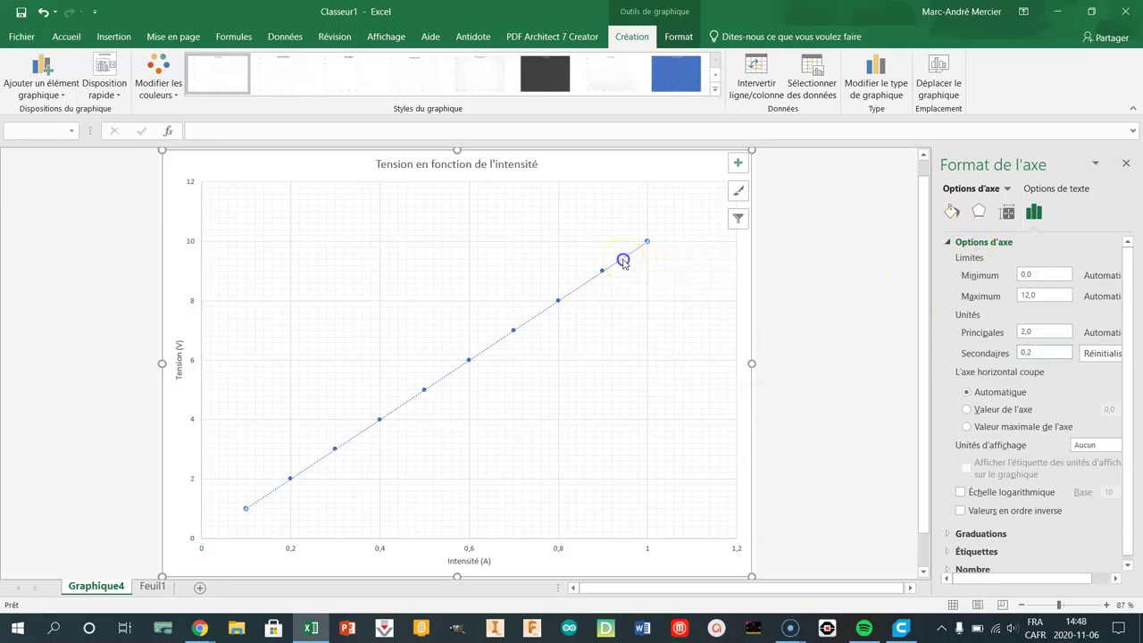
{"action": "left_click", "coordinate": [624, 264]}
{"action": "left_click", "coordinate": [1014, 297]}
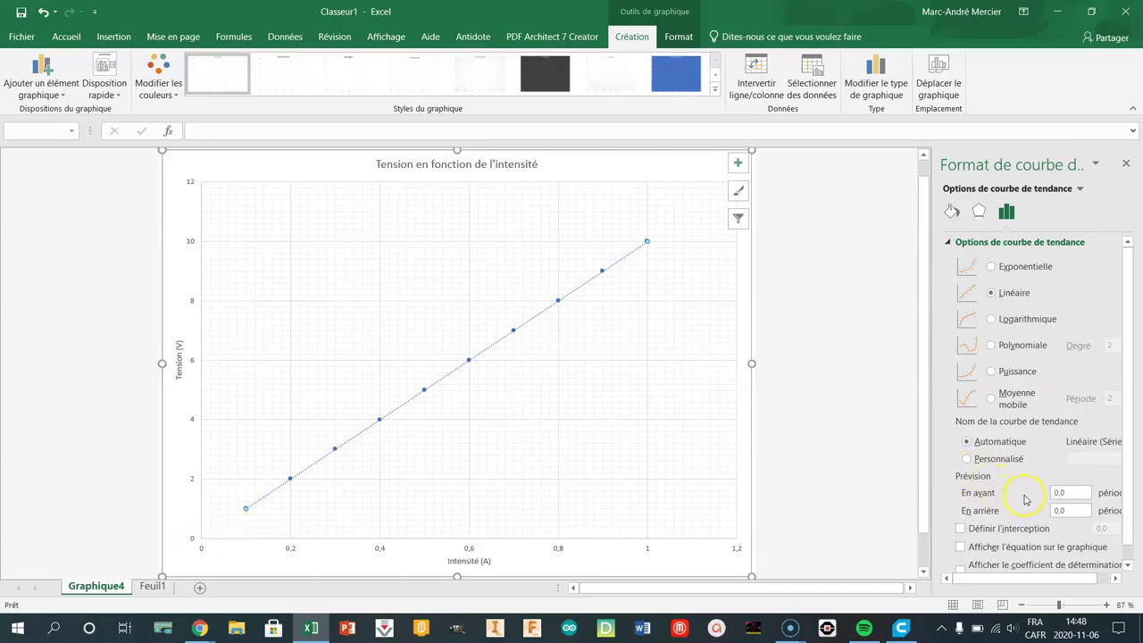
Step: Set the trendline's backward forecast to 0,1 so it reaches the origin
{"action": "left_click", "coordinate": [1069, 497]}
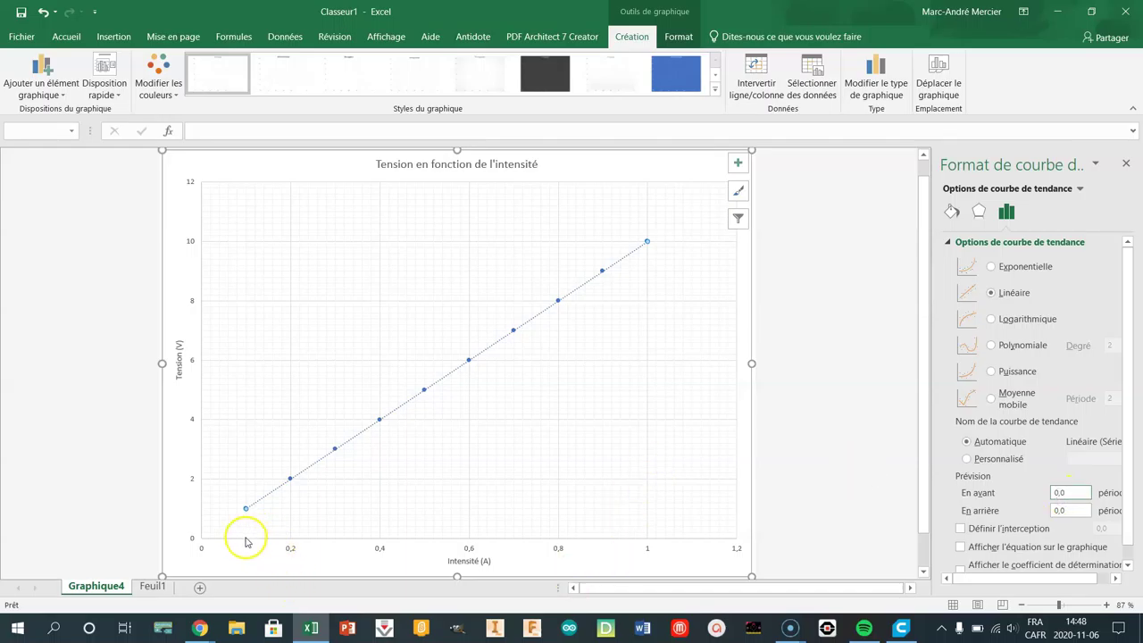
{"action": "left_click", "coordinate": [1071, 510]}
{"action": "type", "text": "0"}
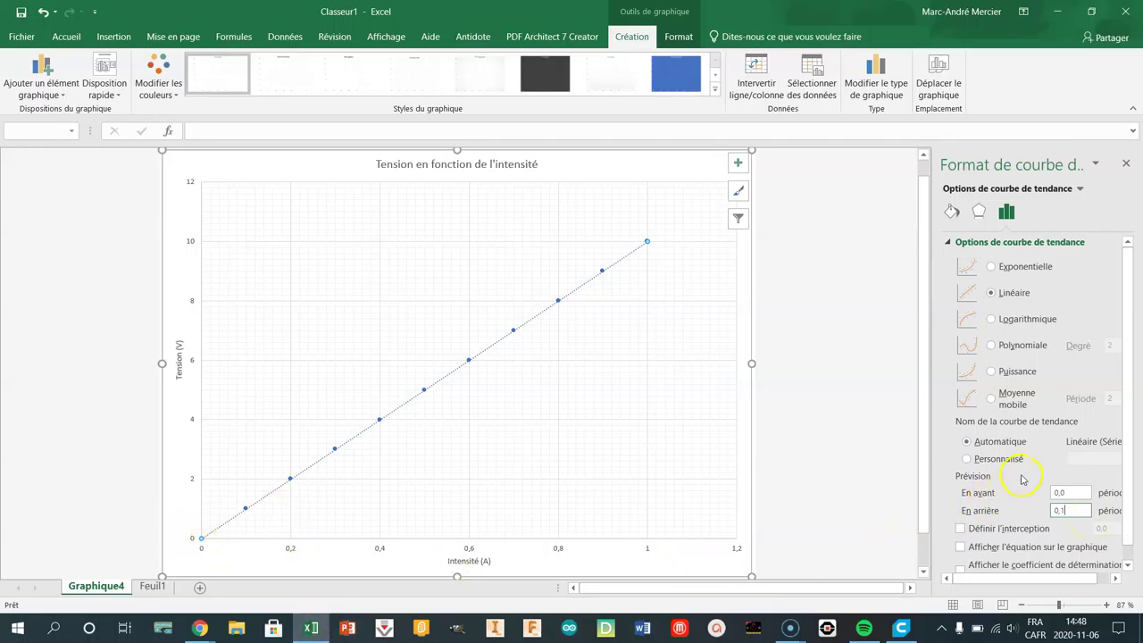
Step: Display the trendline equation y = 10x on the chart
{"action": "scroll", "coordinate": [1014, 504], "scroll_direction": "down", "scroll_amount": 1}
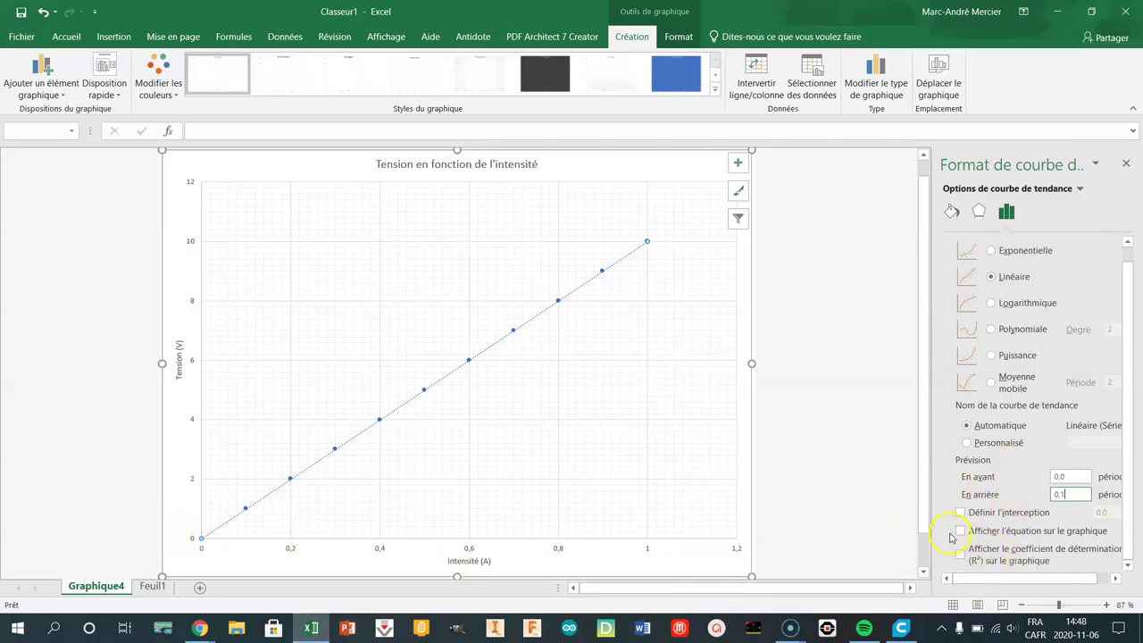
{"action": "left_click", "coordinate": [961, 533]}
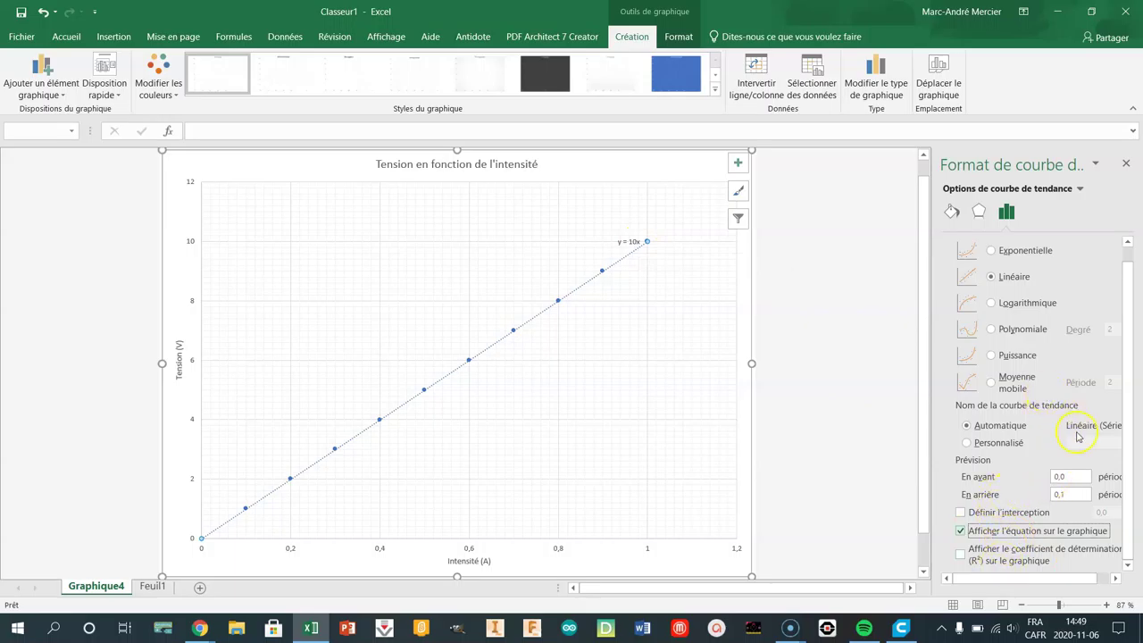
{"action": "left_click", "coordinate": [842, 416]}
{"action": "left_click", "coordinate": [600, 274]}
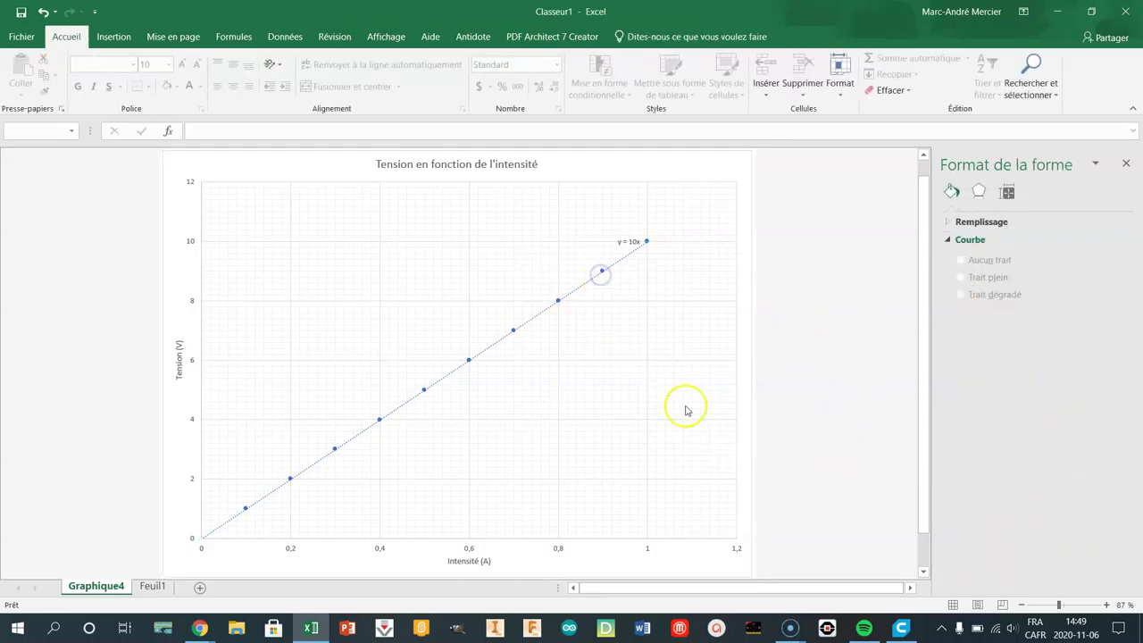